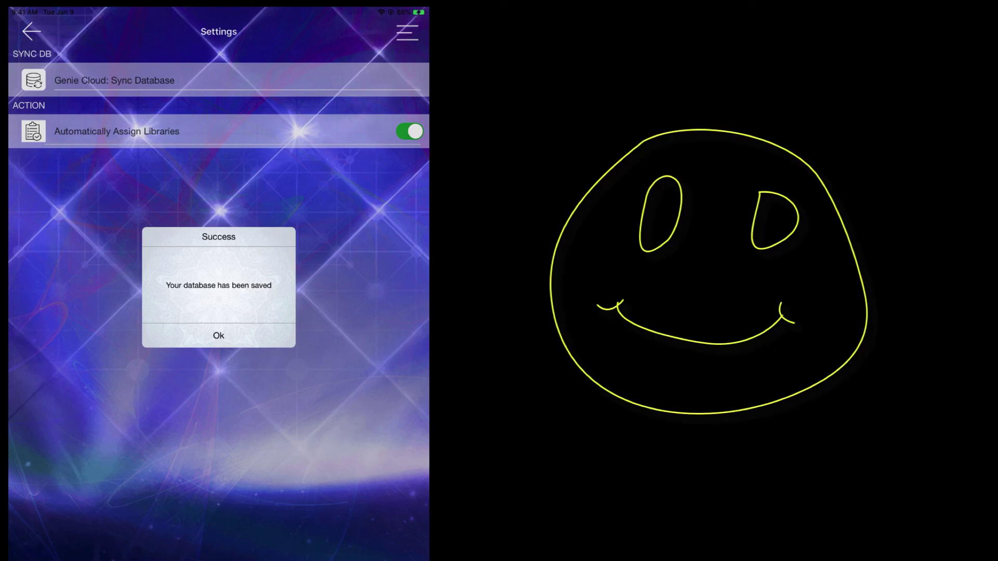
- Acknowledge the Genie Cloud database saved confirmation
{"action": "key", "text": "Return"}
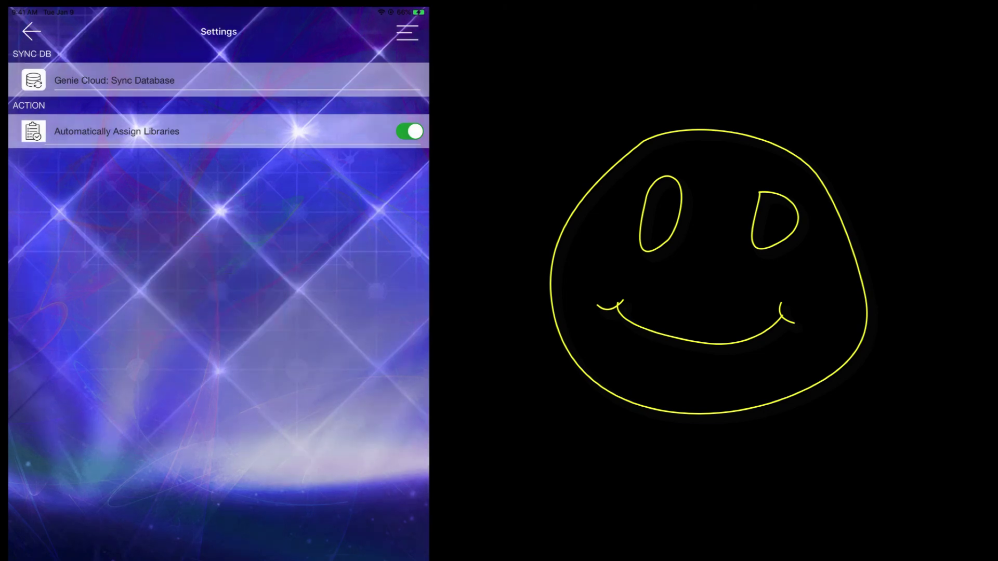